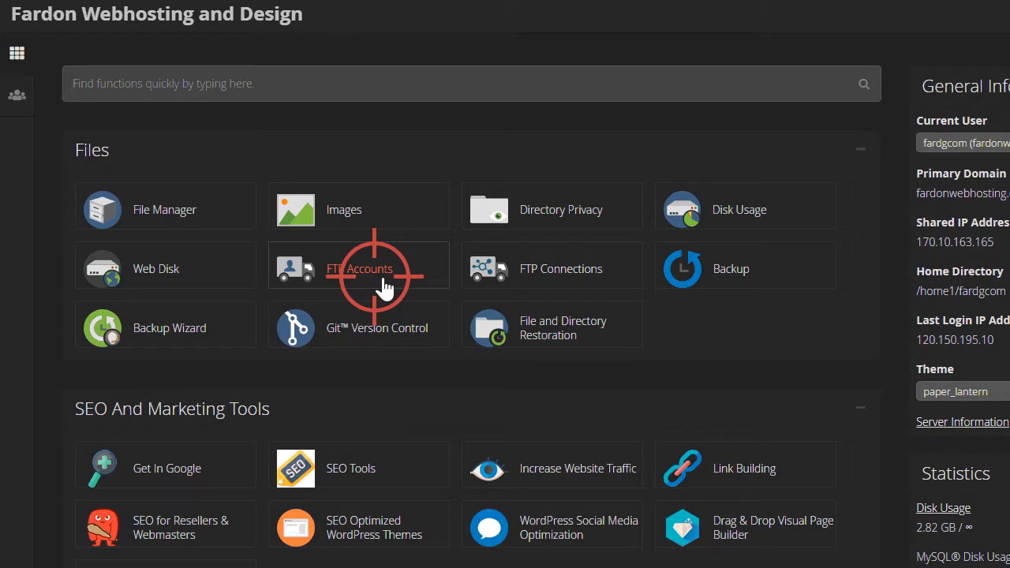
Step: In FTP Accounts, enter log-in 'test' on fardonwebhosting.com, giving directory fardonwebhosting.com/test
click(384, 286)
scroll(305, 287, down, 2)
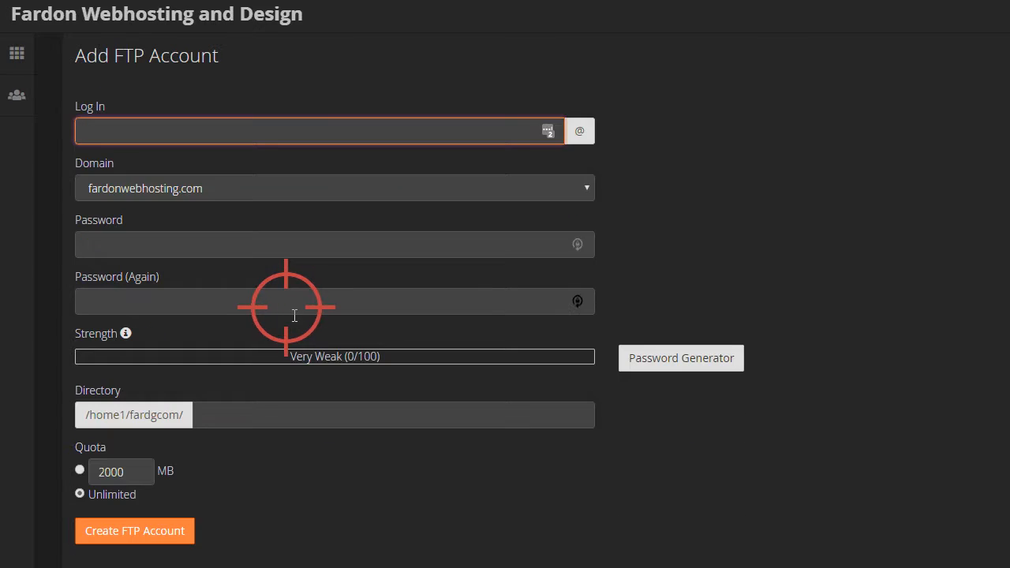
click(306, 134)
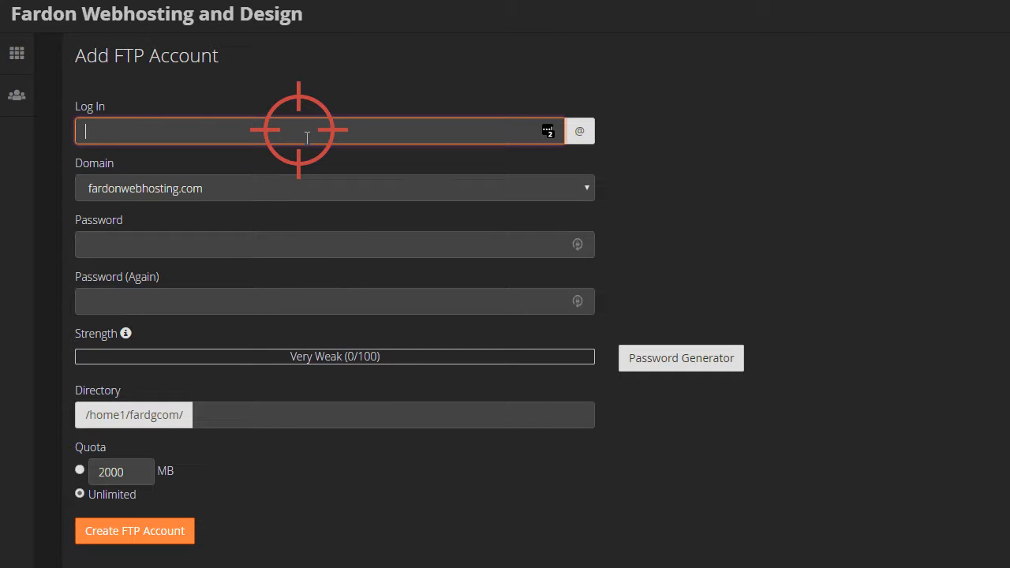
text(test)
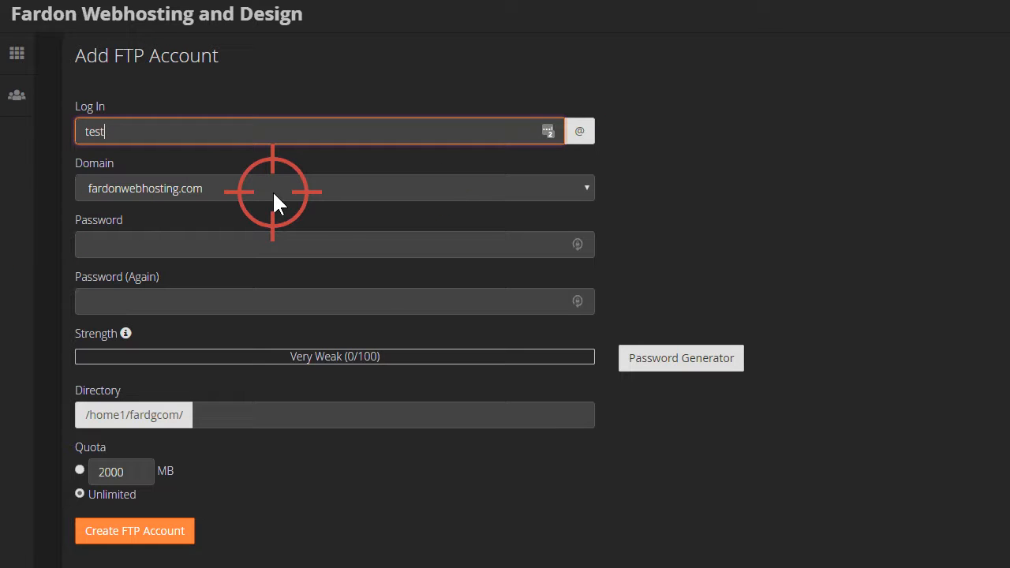
click(587, 190)
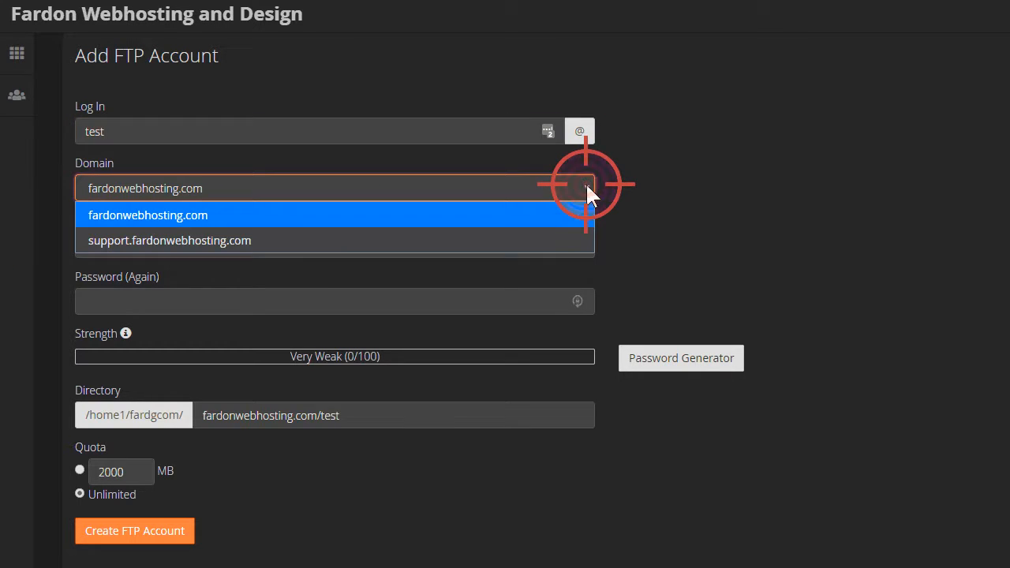
click(587, 188)
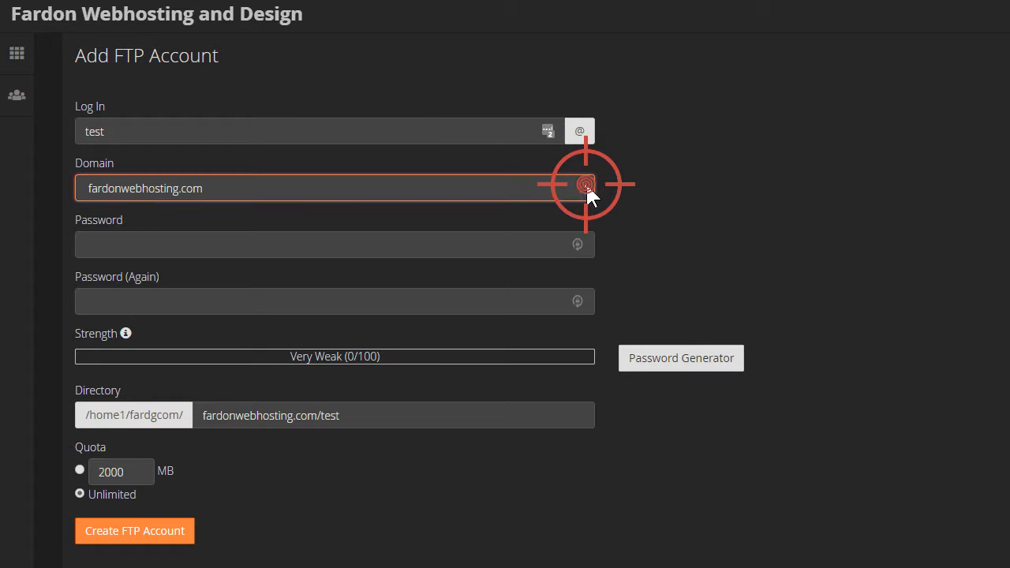
click(187, 567)
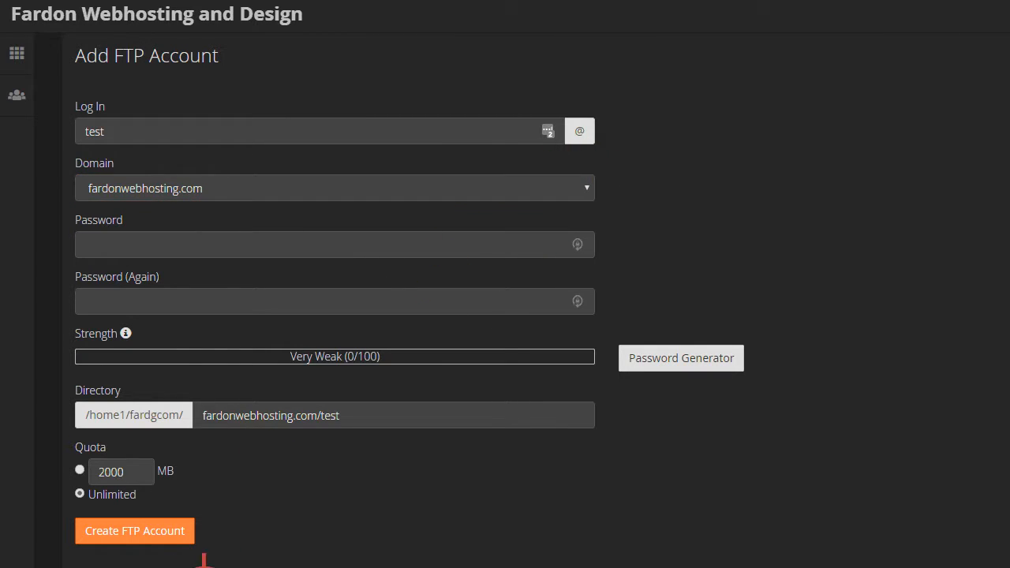
Step: Enter the account password in both password fields, rated Very Strong (83/100)
click(243, 246)
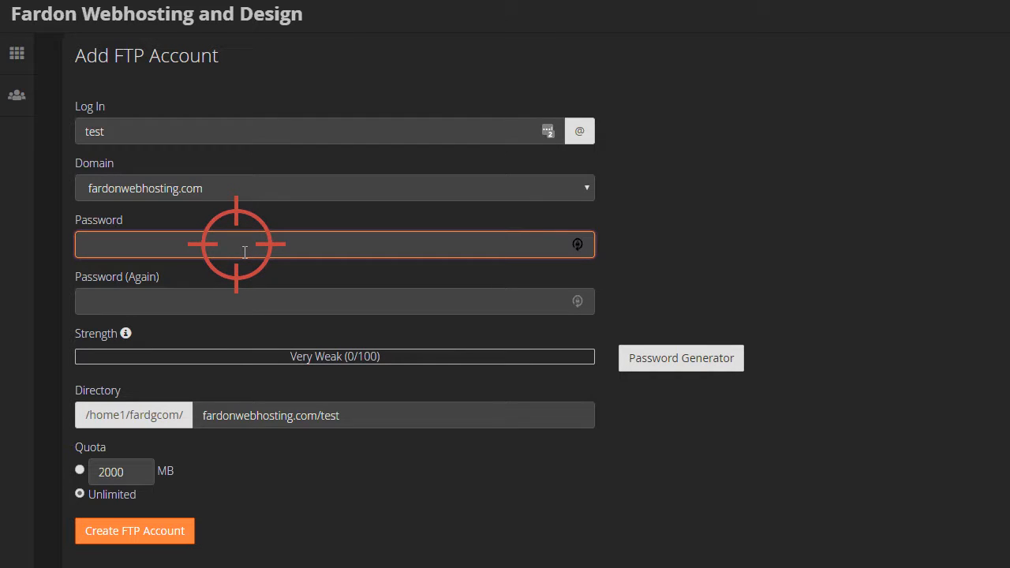
text(•••••••)
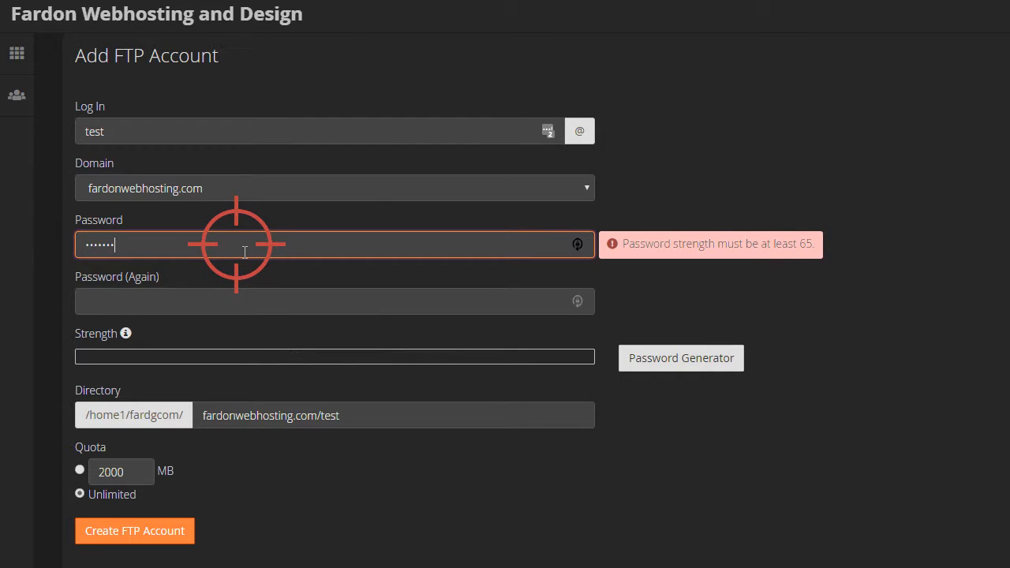
text(••••••)
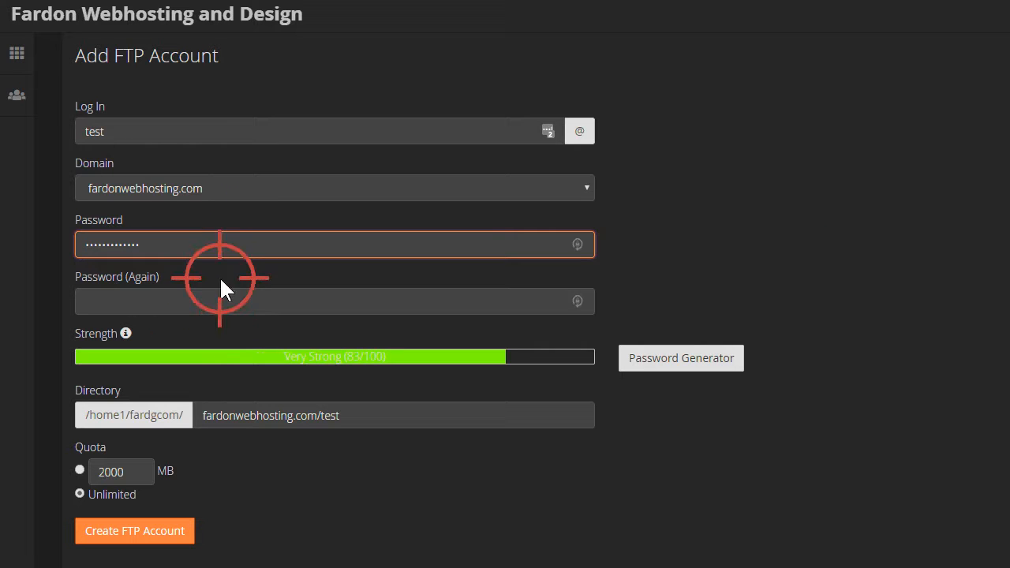
click(241, 302)
text(•)
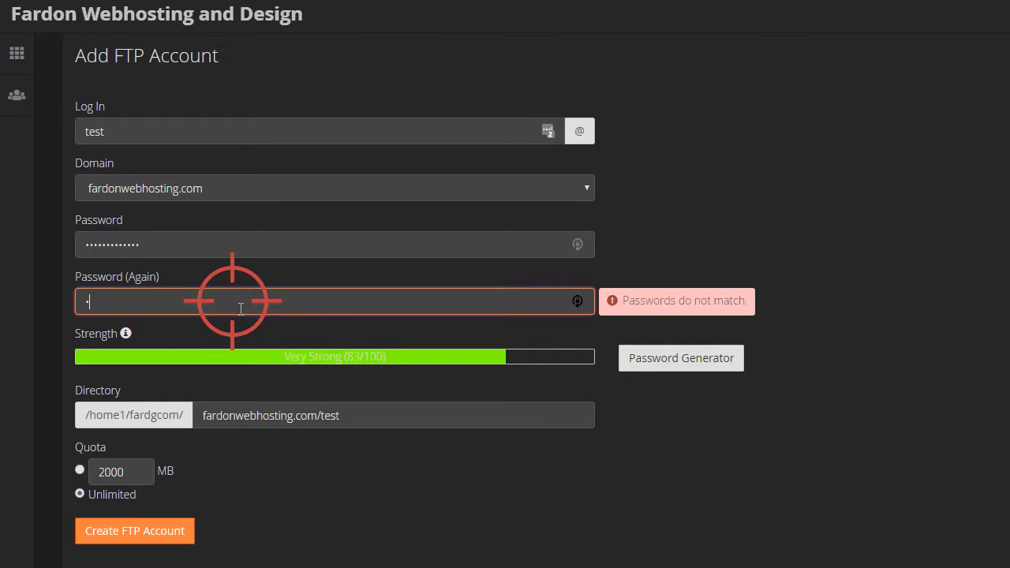
text(••••••••••••)
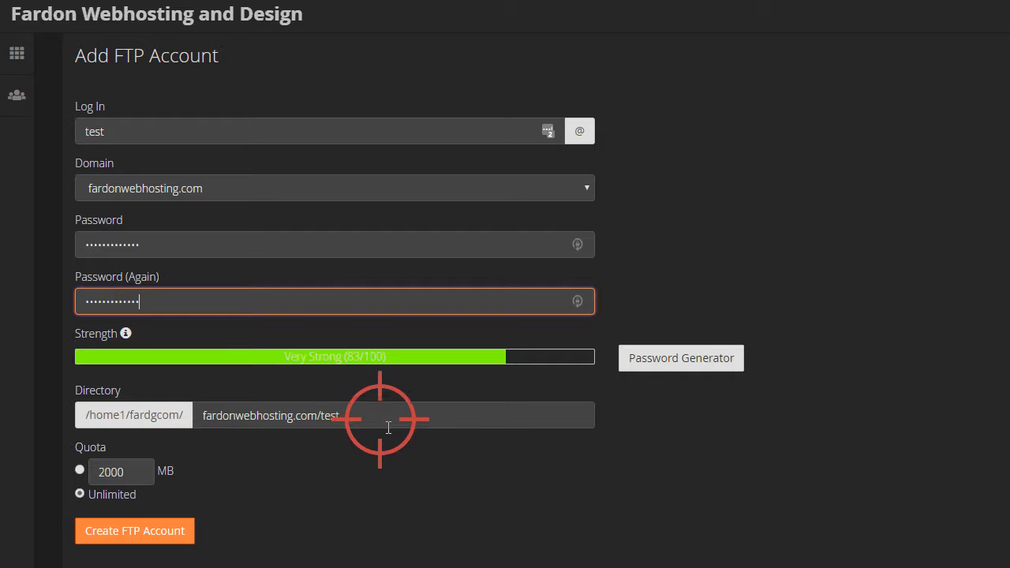
Step: Clear the auto-filled directory, try public_html, then empty it to leave just /home1/fardgcom/
drag(357, 416, 201, 420)
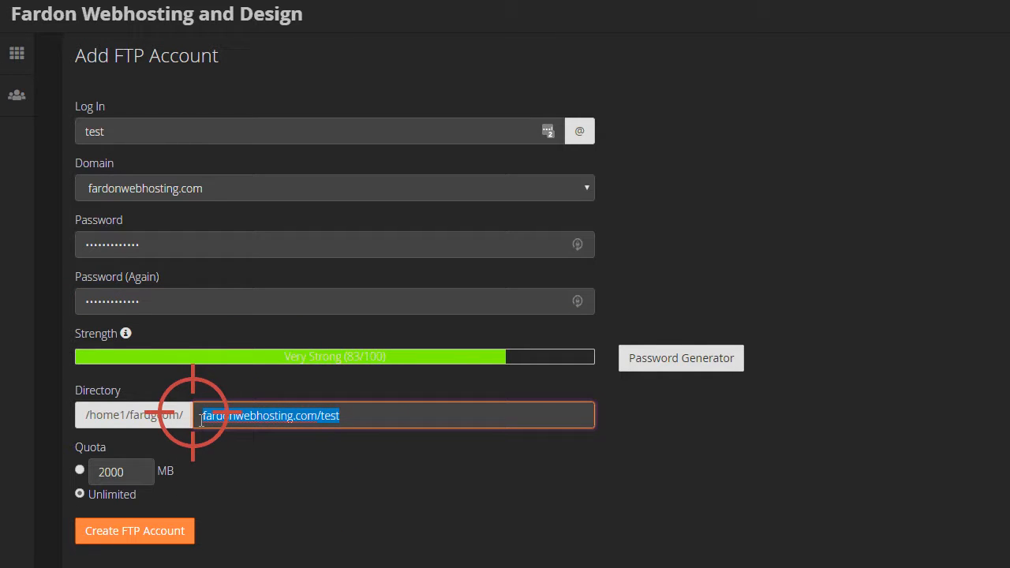
key(BackSpace)
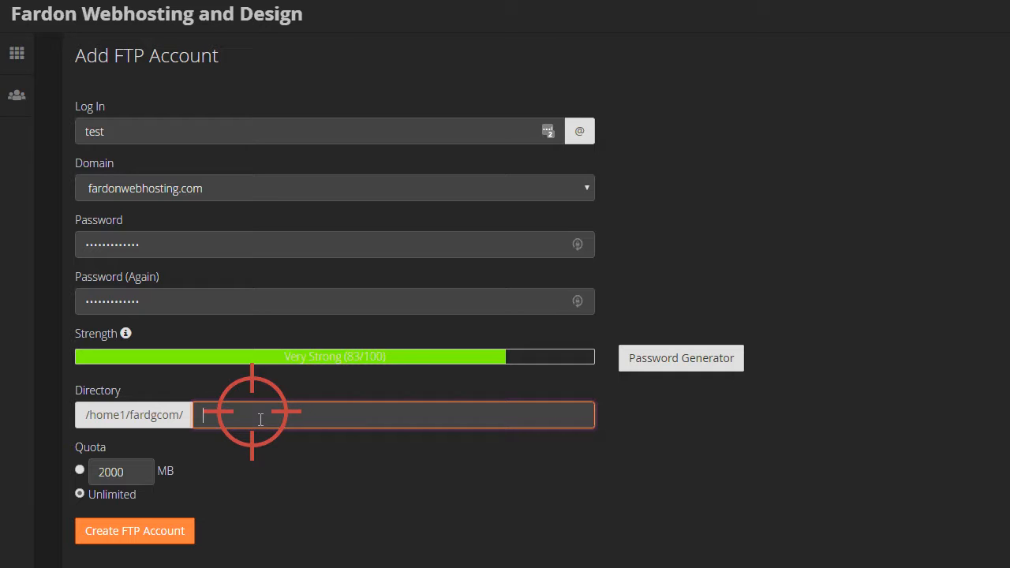
text(public_)
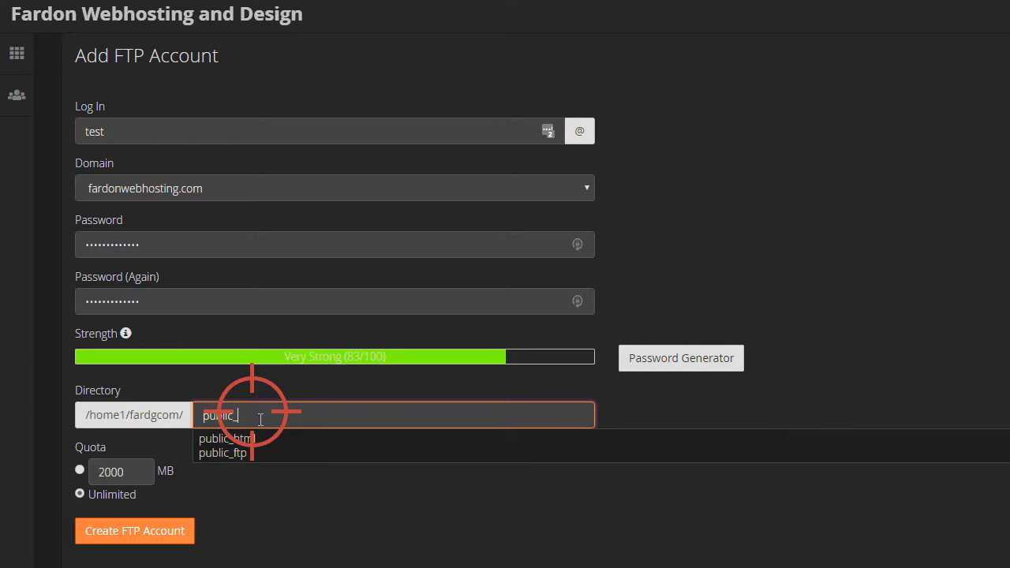
text(html)
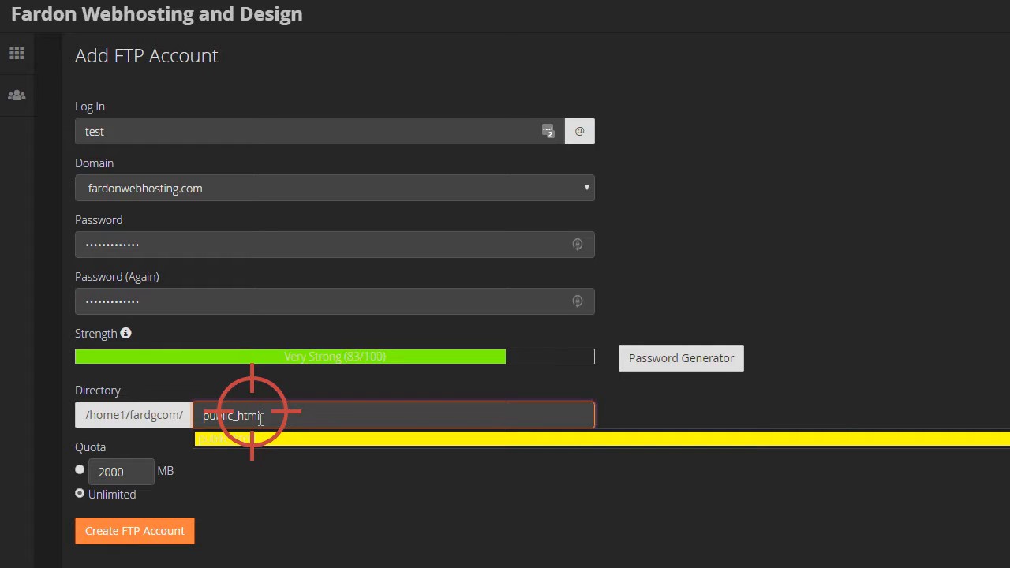
click(648, 238)
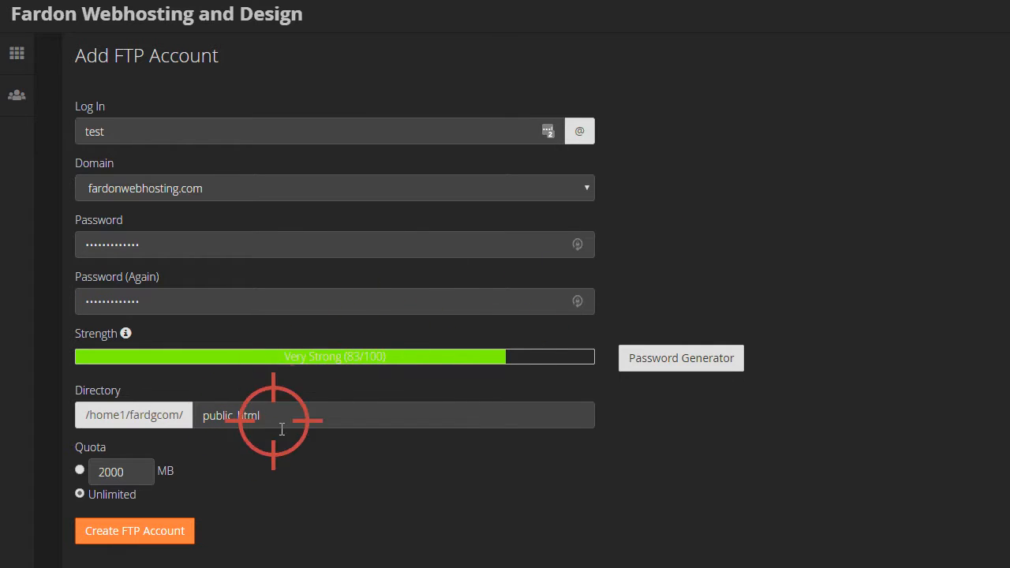
drag(293, 429, 197, 412)
key(BackSpace)
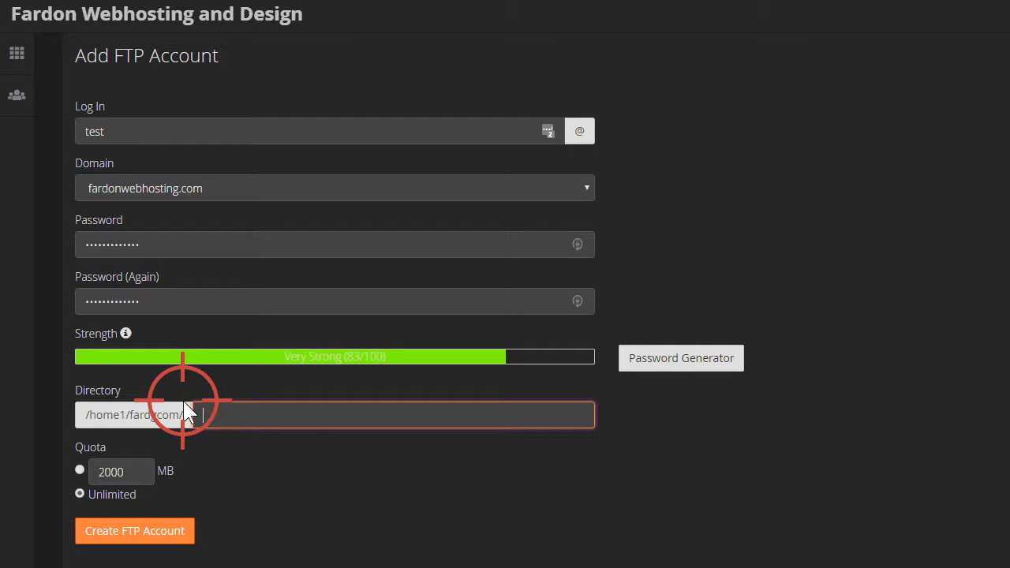
Step: Set an Unlimited quota and submit the account, which errors because user test already exists
scroll(45, 480, down, 2)
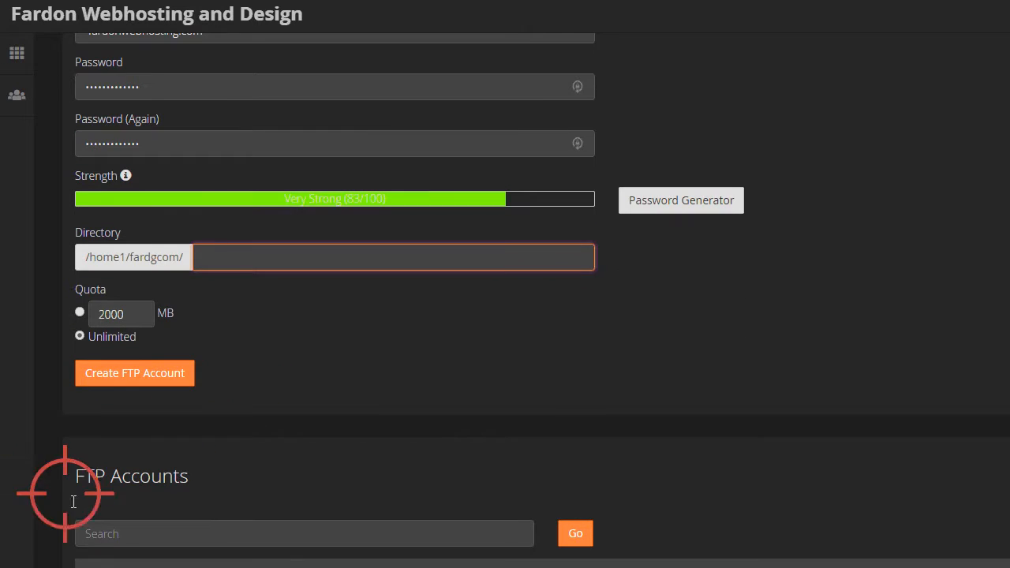
click(79, 336)
scroll(74, 332, down, 1)
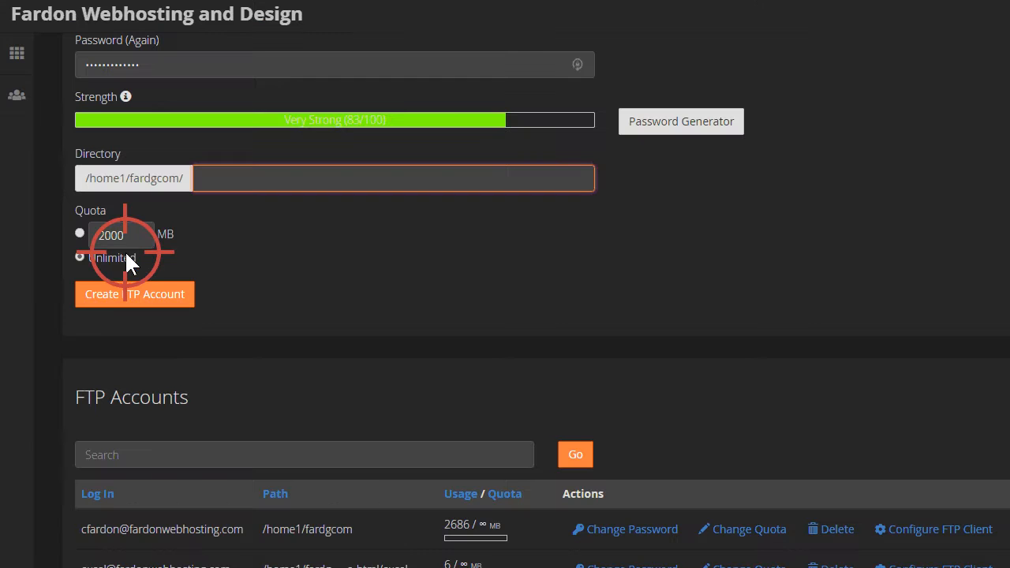
click(129, 293)
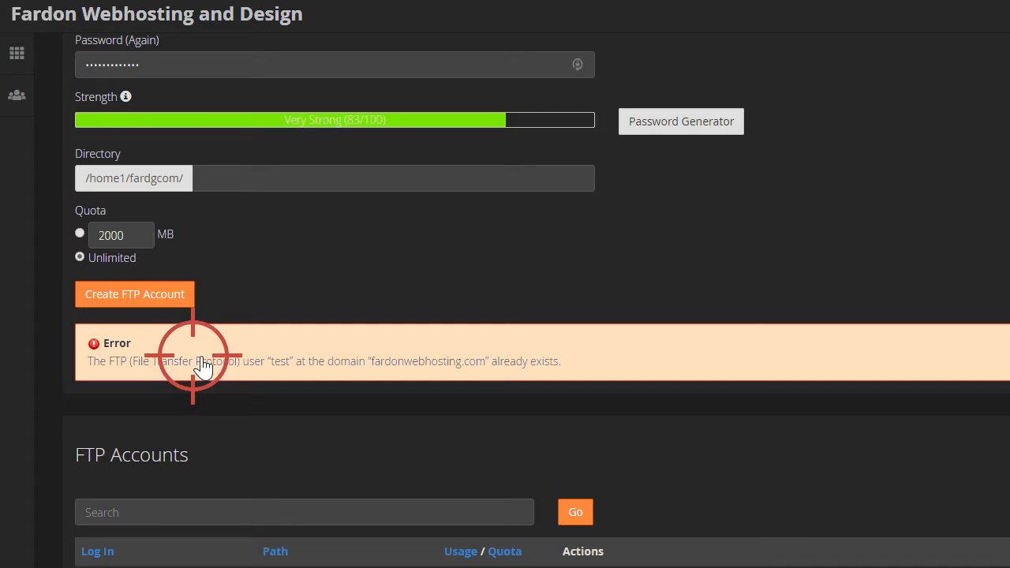
scroll(373, 294, down, 5)
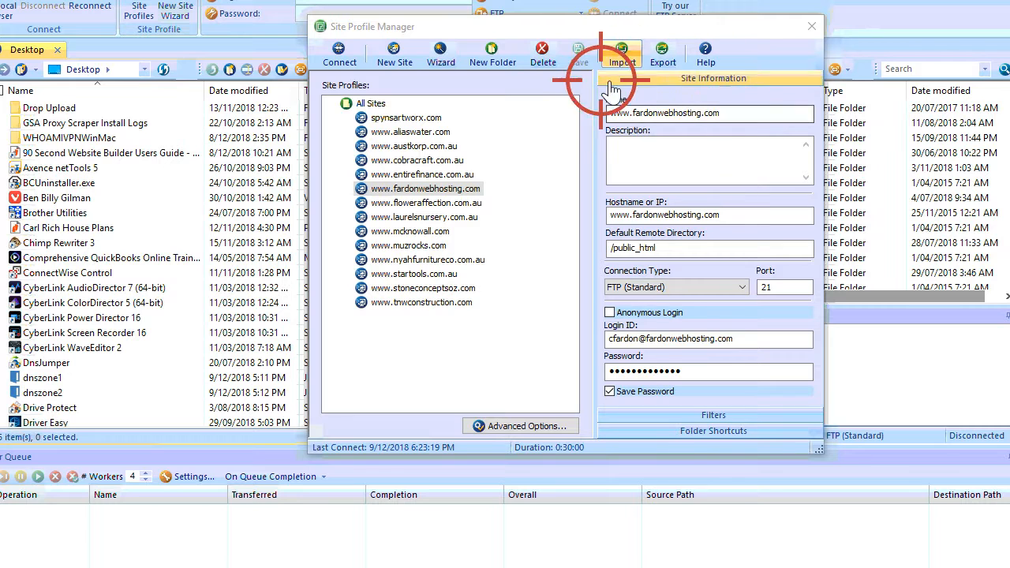
click(750, 114)
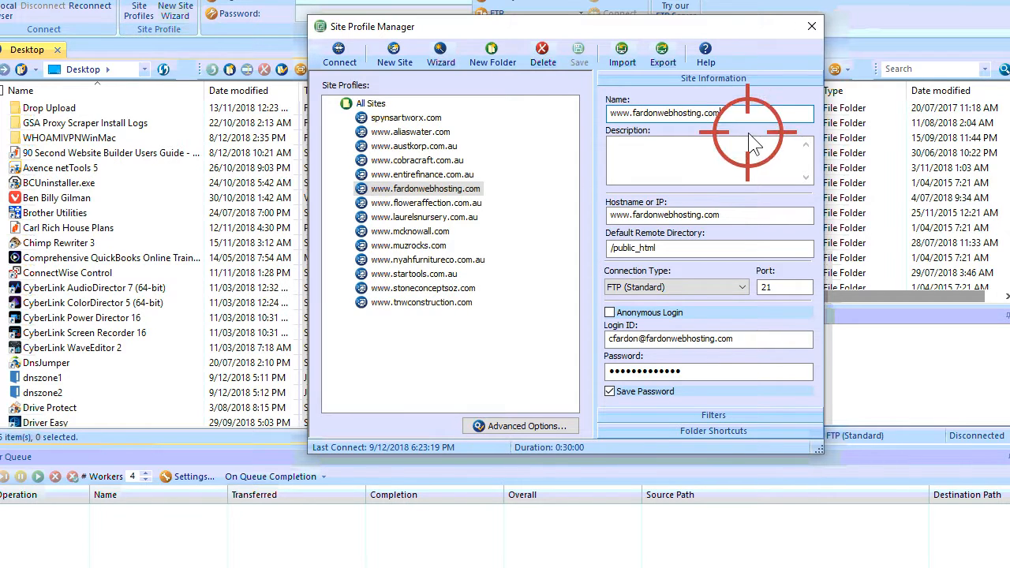
click(685, 197)
click(665, 214)
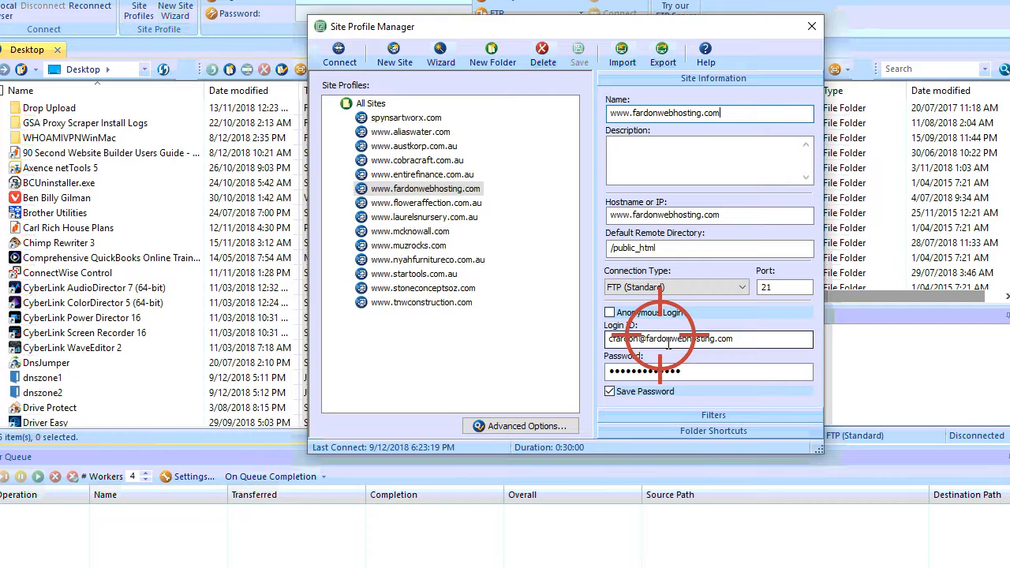
click(427, 188)
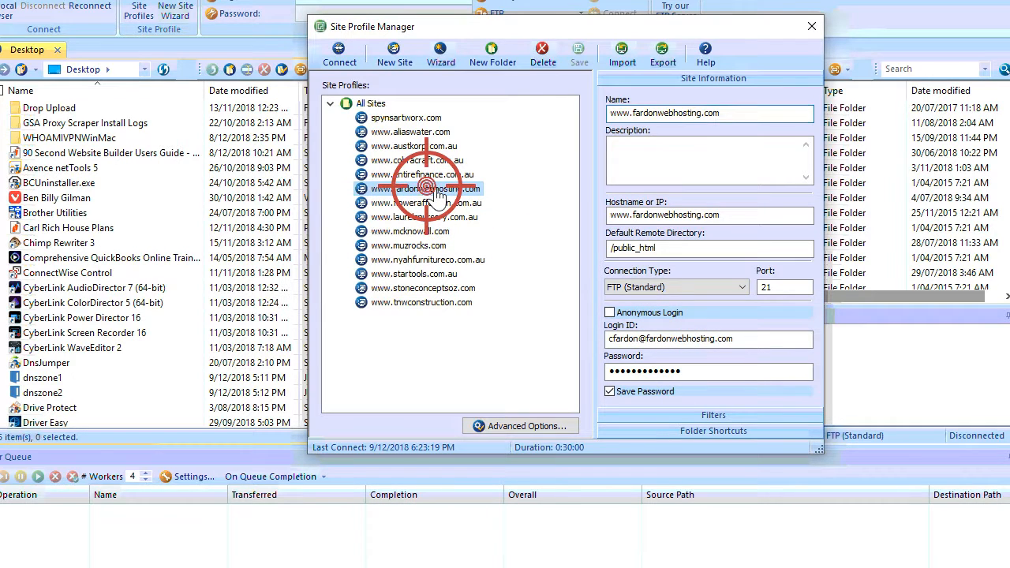
double_click(427, 189)
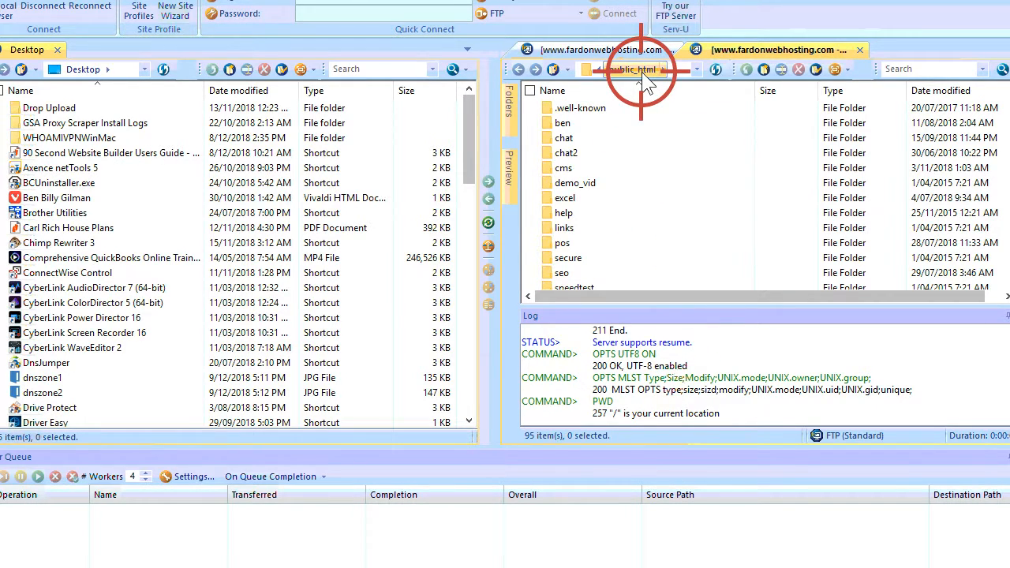
scroll(647, 124, down, 1)
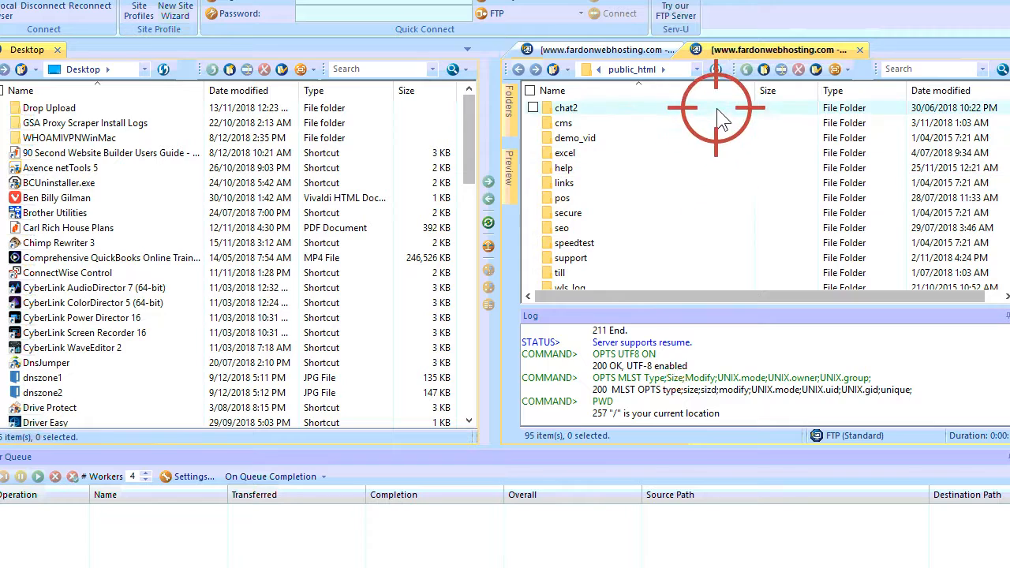
scroll(996, 132, down, 5)
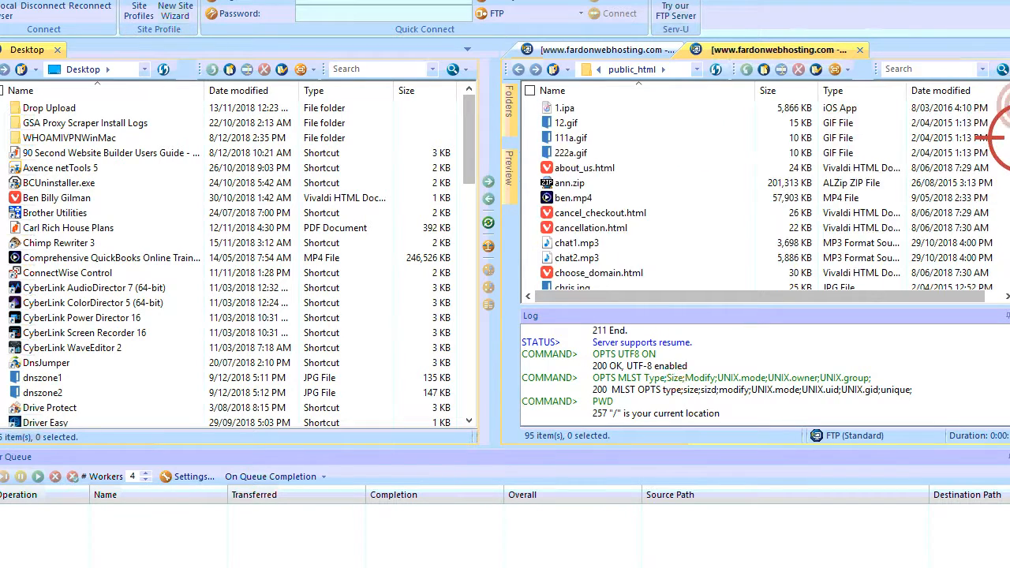
drag(1007, 134, 1008, 93)
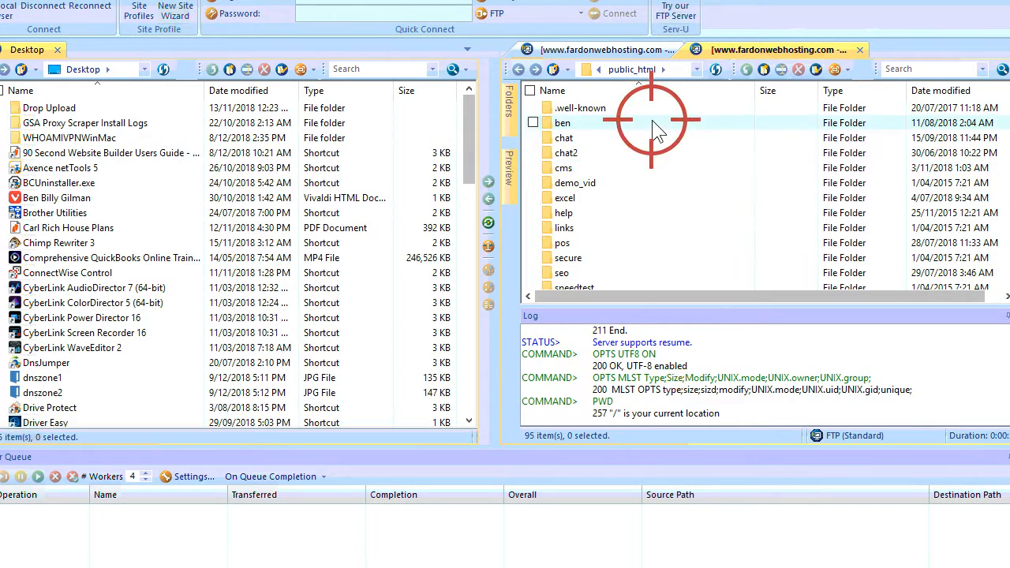
click(554, 71)
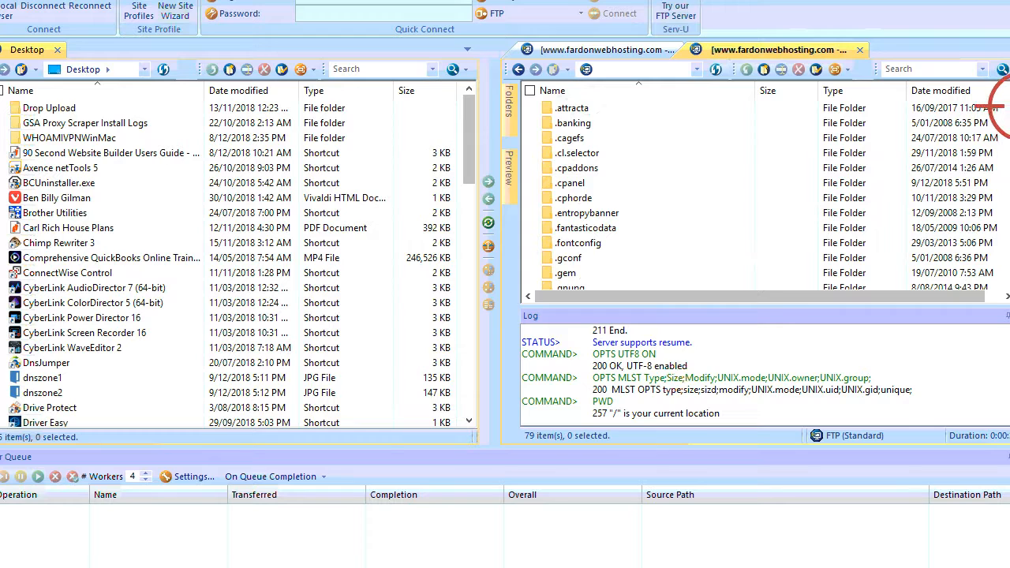
mouse_move(1007, 105)
mouse_down()
mouse_move(1001, 266)
mouse_move(1005, 101)
mouse_up()
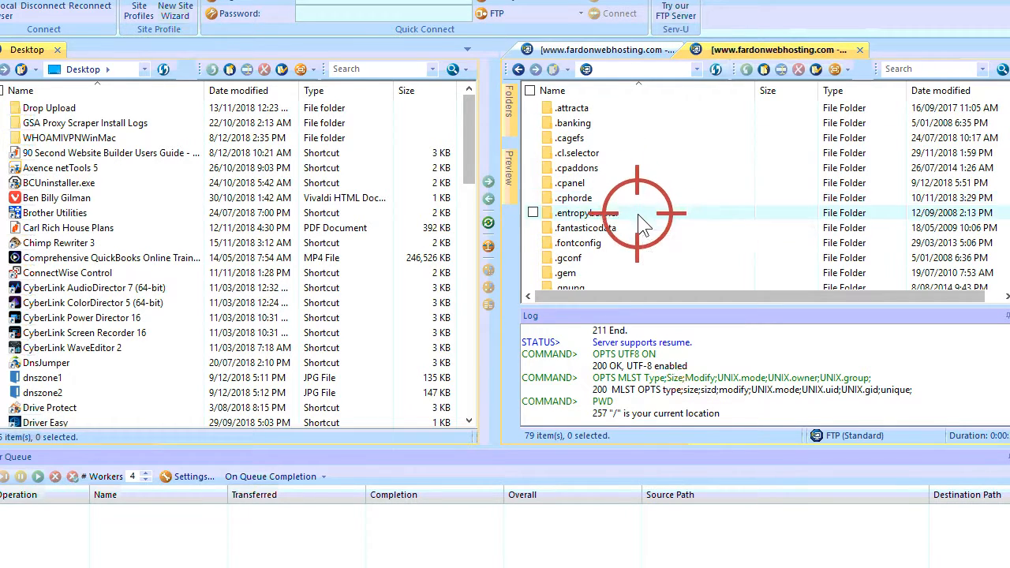
scroll(628, 177, down, 10)
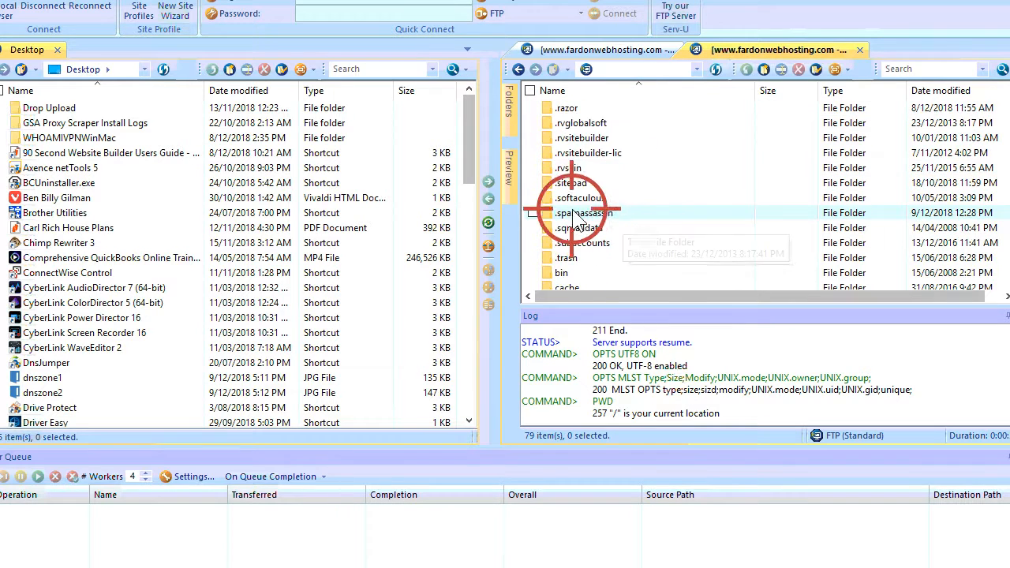
scroll(559, 196, down, 3)
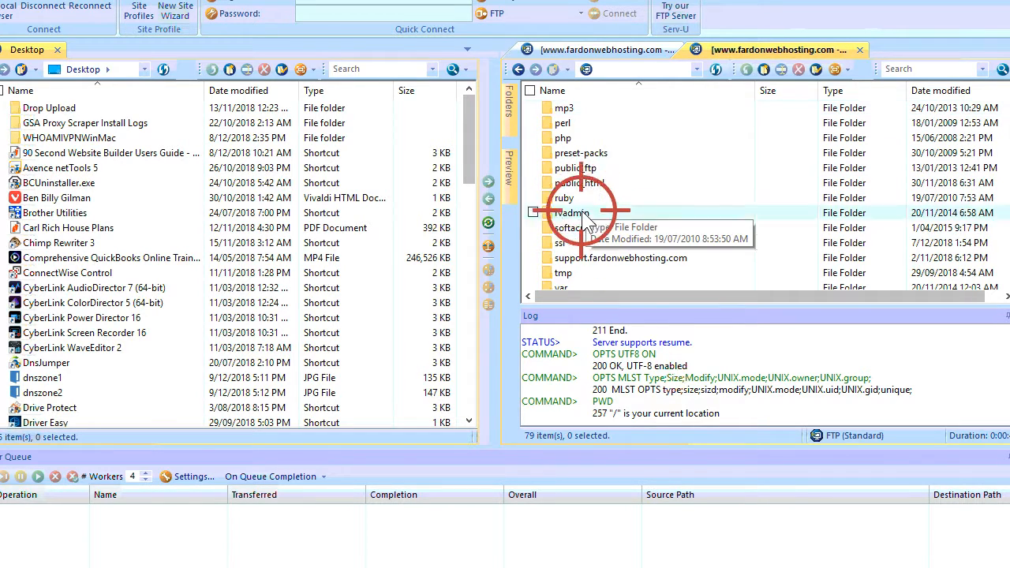
double_click(584, 184)
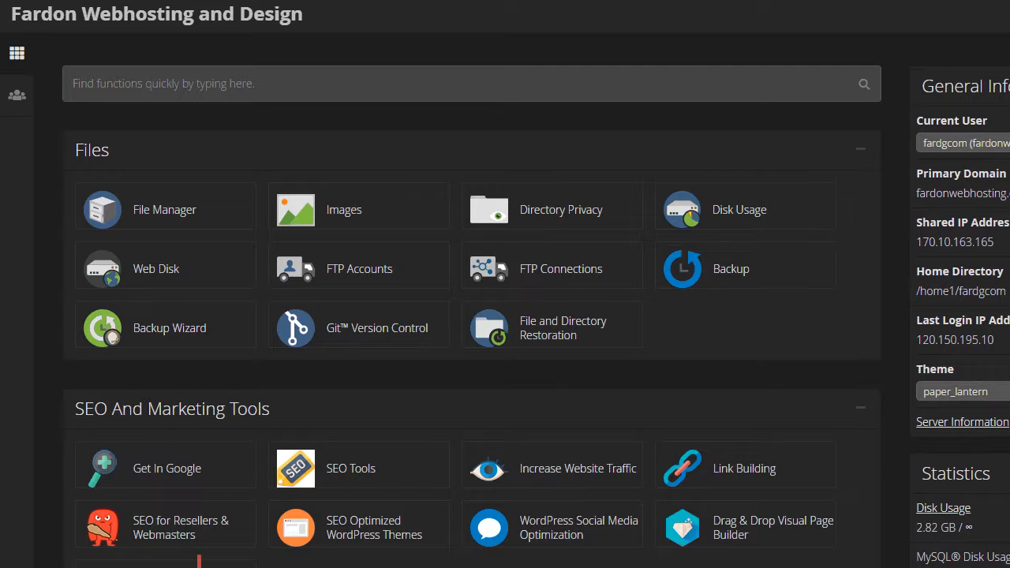
Step: Open File Manager from the cPanel dashboard to view /home1/fardgcom
click(147, 212)
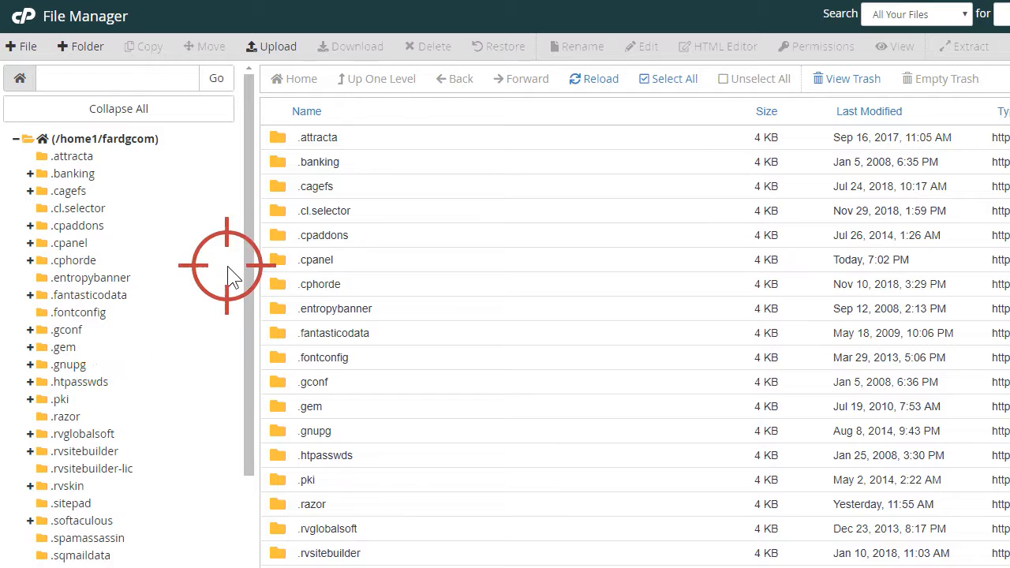
Step: Browse the folder tree to public_html and list its contents
drag(242, 257, 124, 540)
click(79, 549)
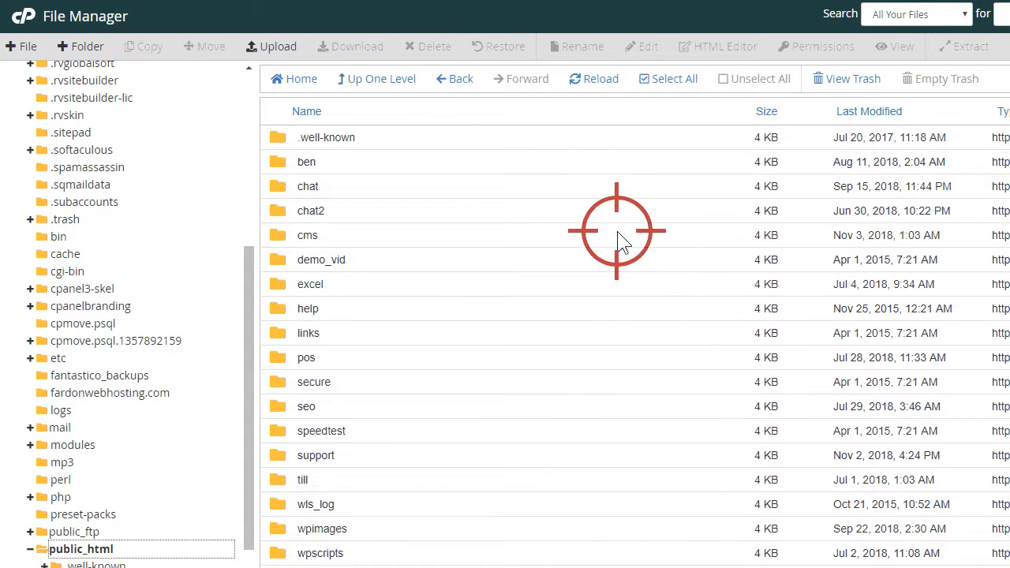
scroll(593, 327, down, 4)
scroll(620, 284, up, 4)
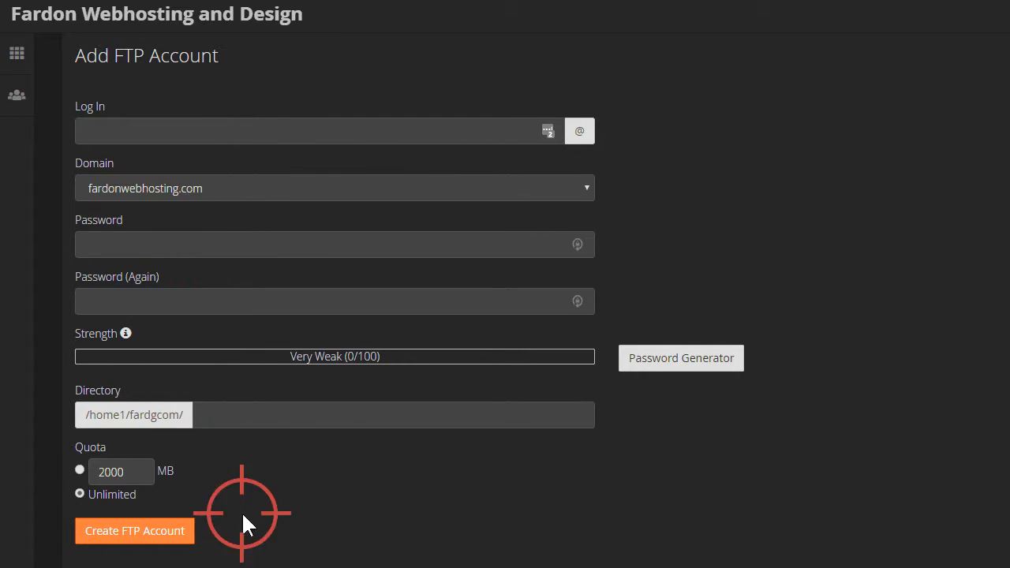
click(275, 419)
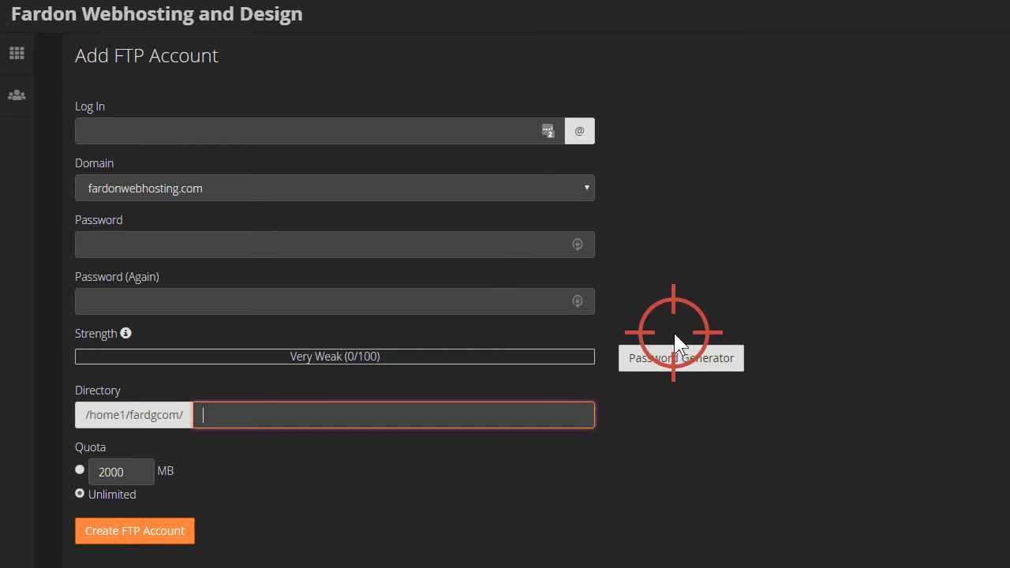
click(675, 359)
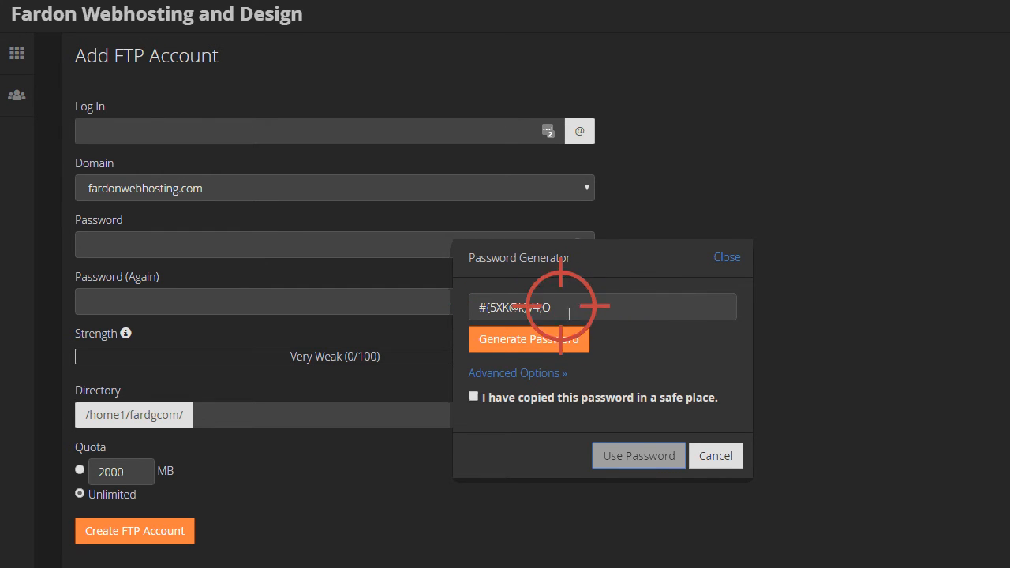
click(717, 453)
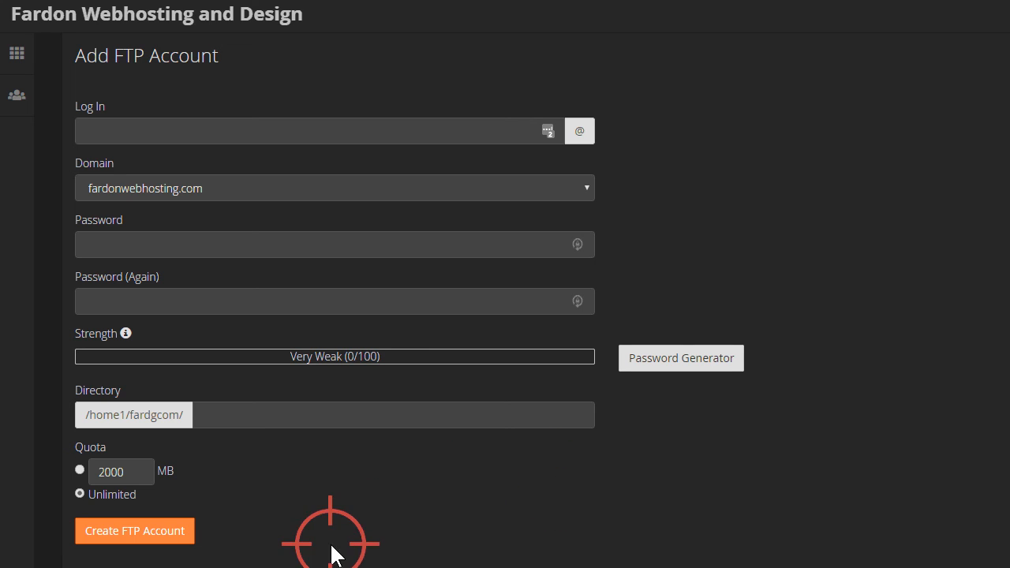